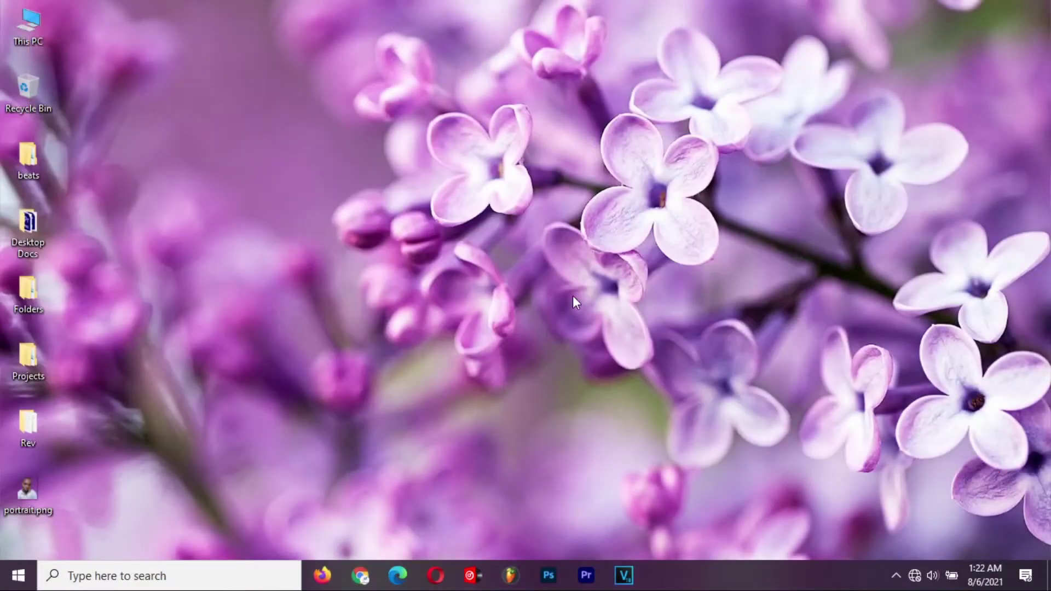
# - Search Windows for 'disk' and open Create and format hard disk partitions
pyautogui.click(199, 579)
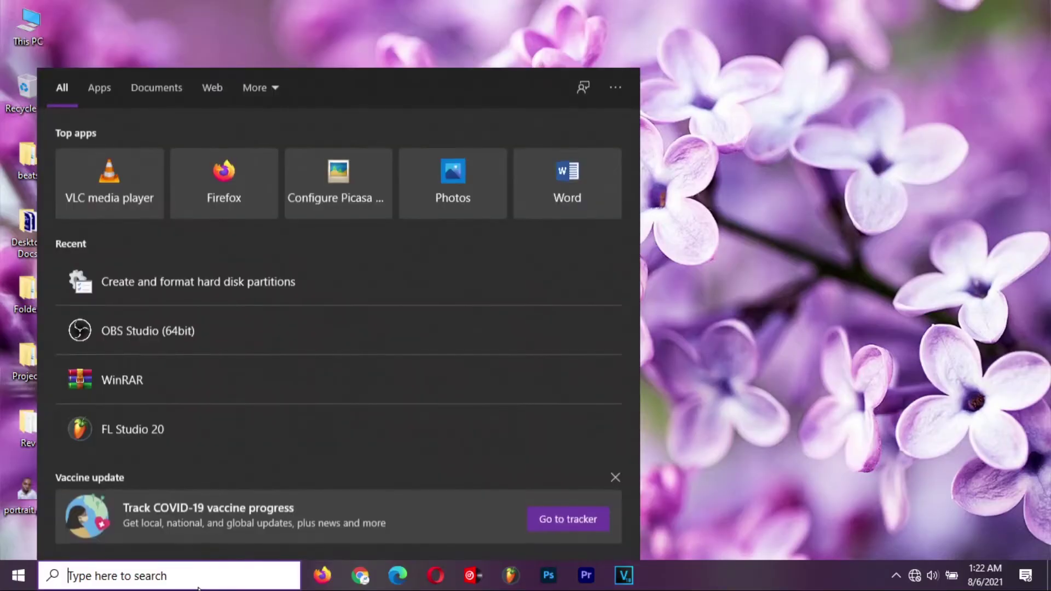
pyautogui.write('disk')
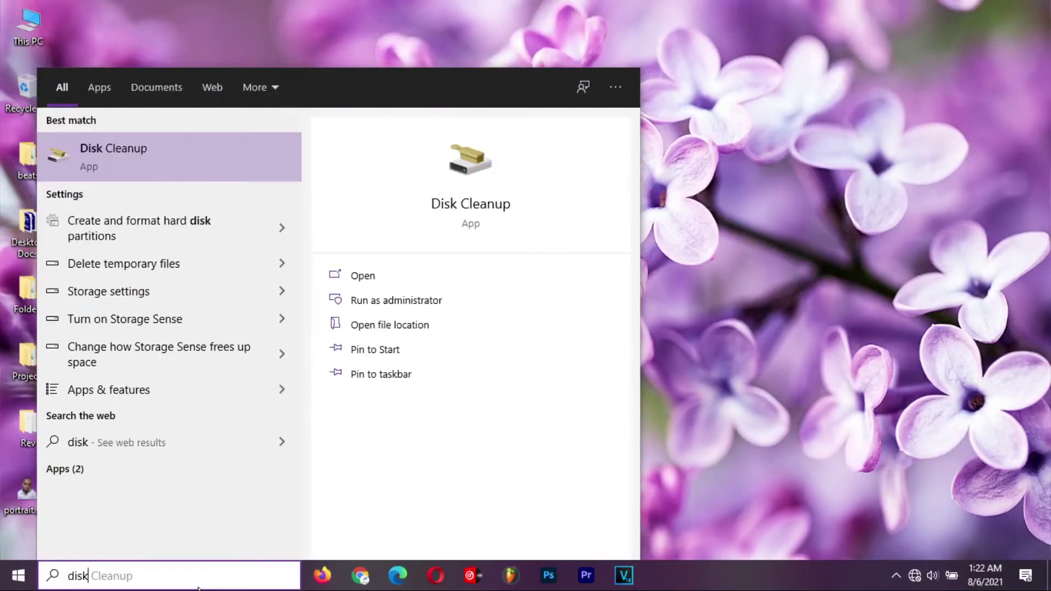
pyautogui.click(208, 241)
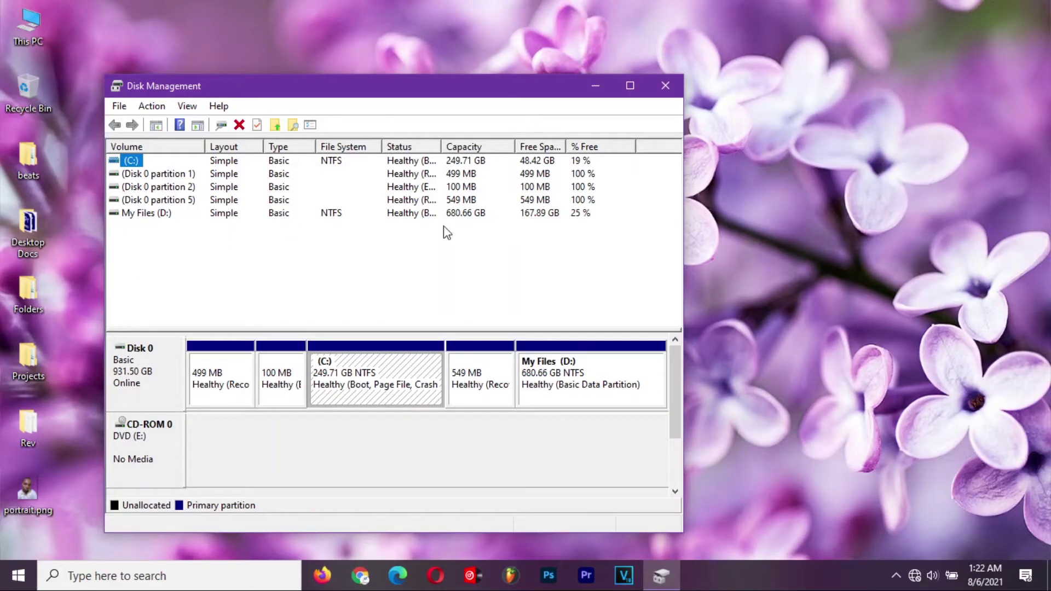
# - Close Disk Management and reopen it from the Start button's quick list of system tools
pyautogui.click(667, 86)
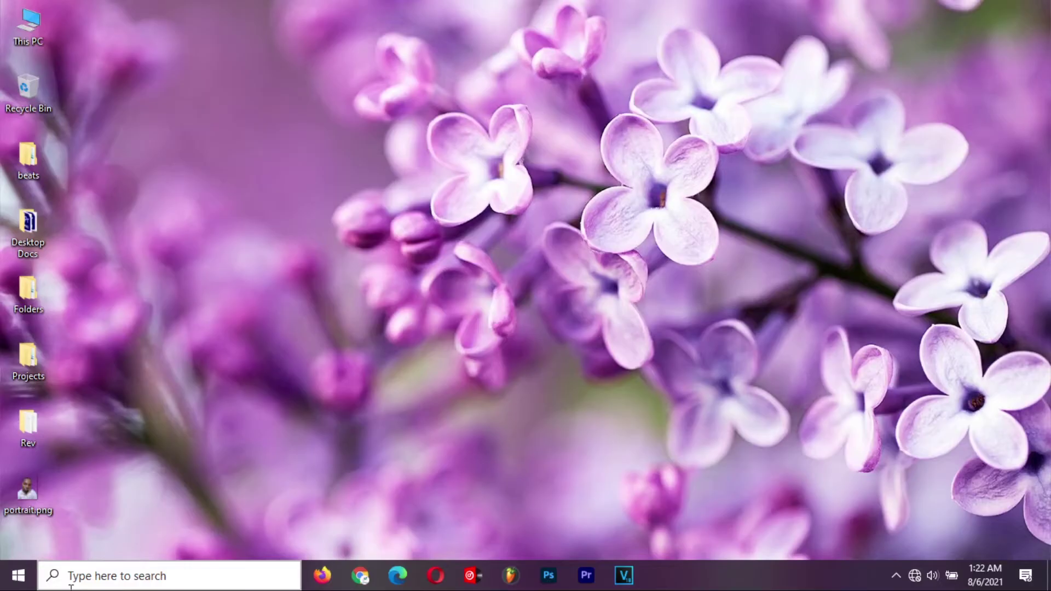
pyautogui.click(16, 577)
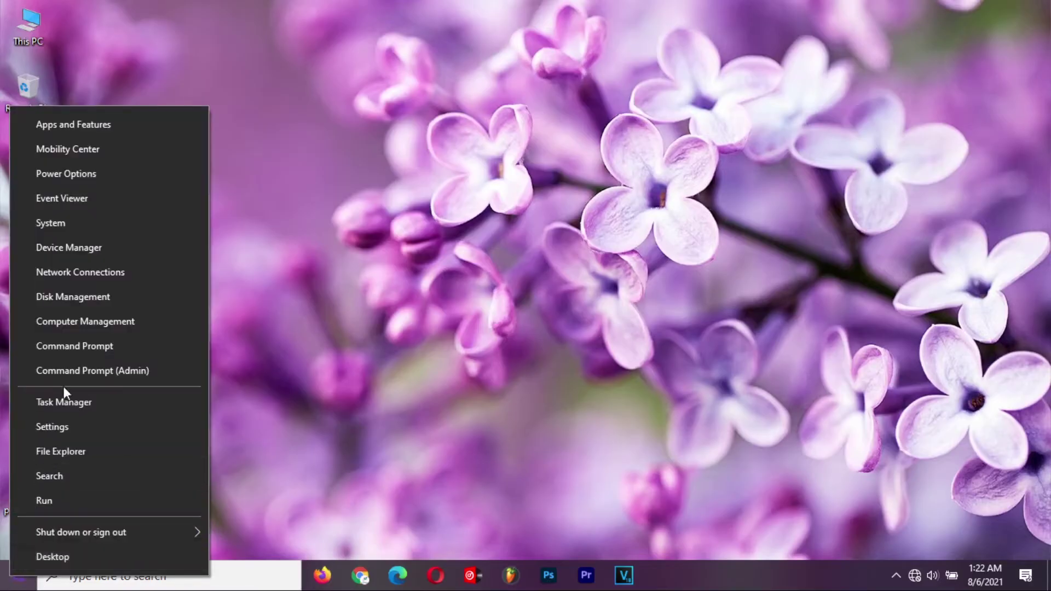
pyautogui.click(75, 298)
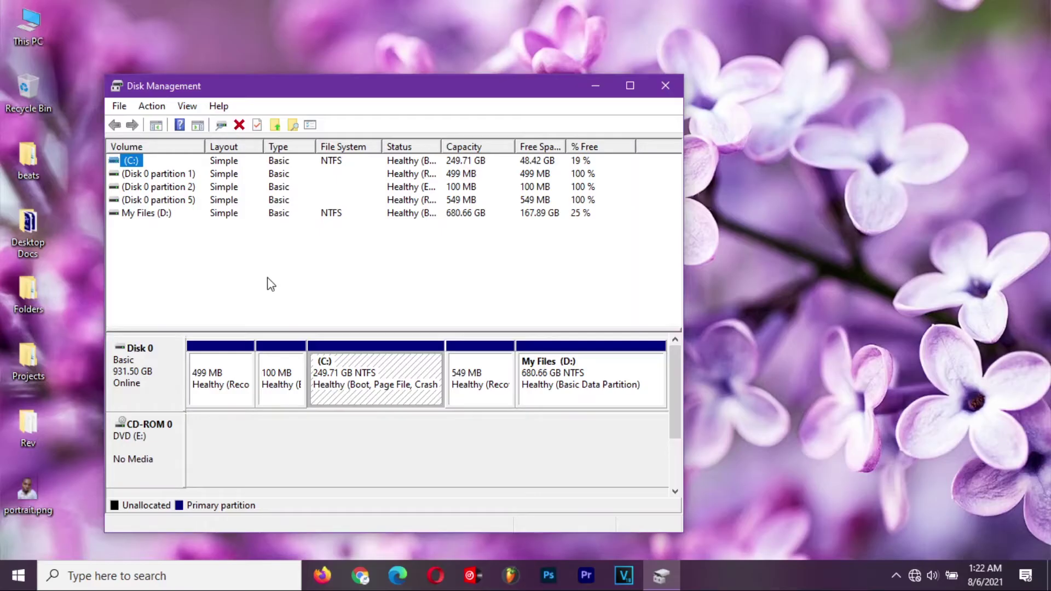
# - Shrink the My Files (D:) partition by 50000 MB, reducing it to 631.83 GB
pyautogui.click(137, 214)
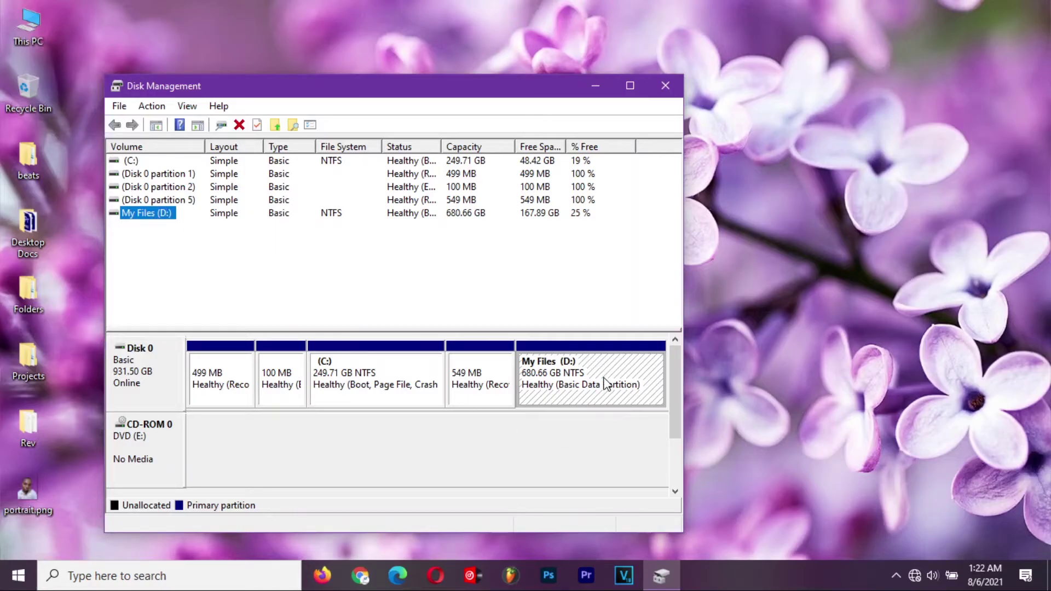
pyautogui.click(340, 389)
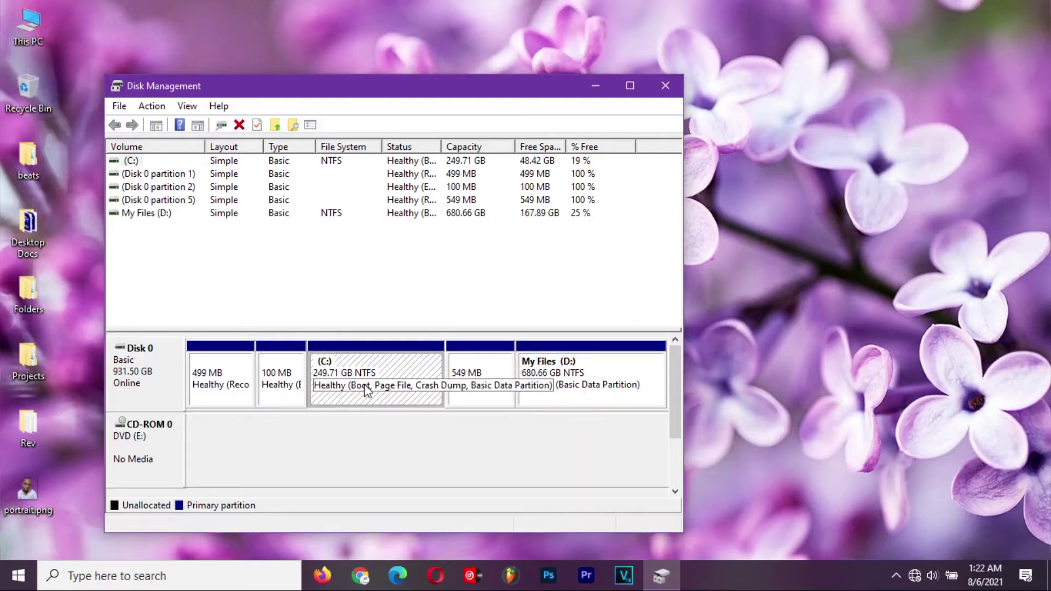
pyautogui.click(582, 386)
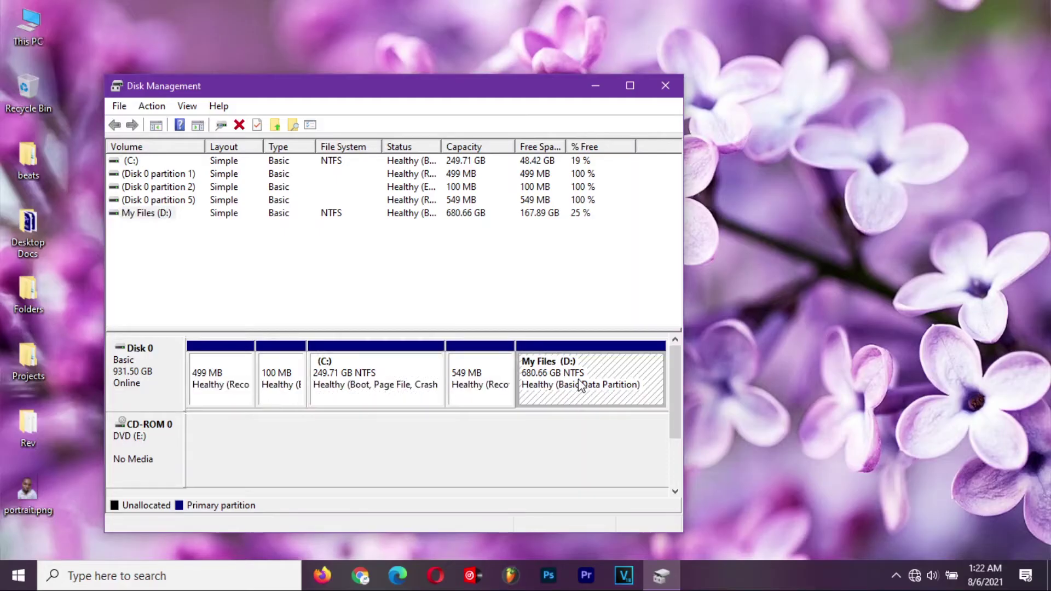
pyautogui.rightClick(581, 386)
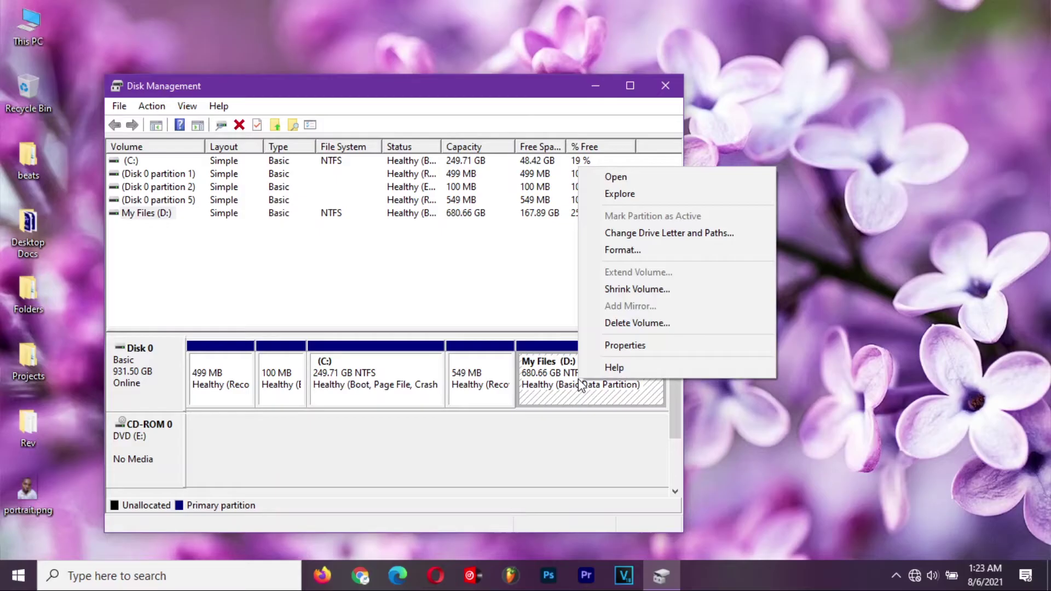
pyautogui.click(623, 289)
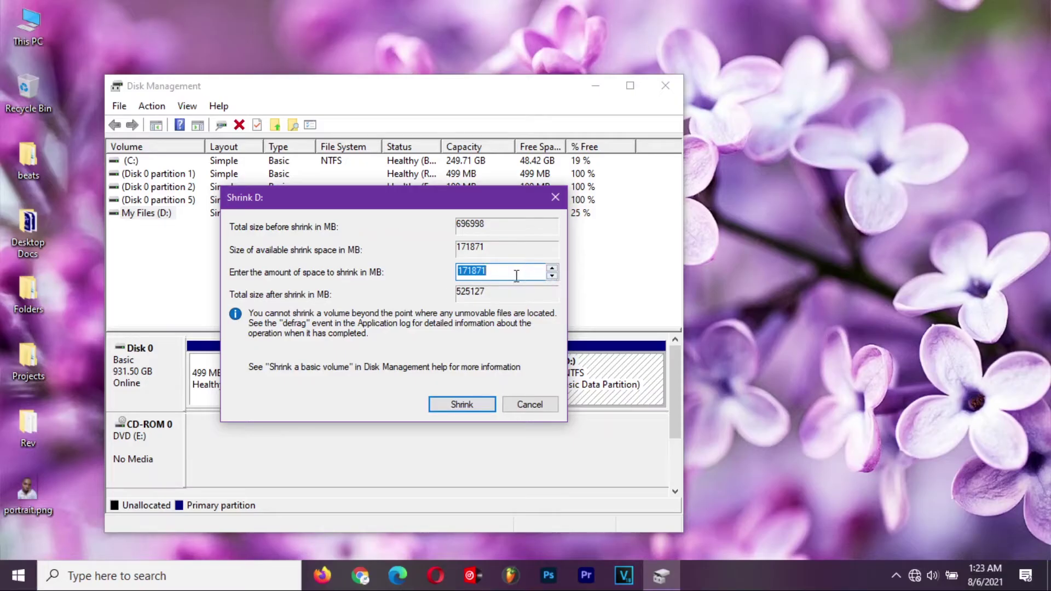
pyautogui.moveTo(507, 273); pyautogui.dragTo(459, 271)
pyautogui.write('50000')
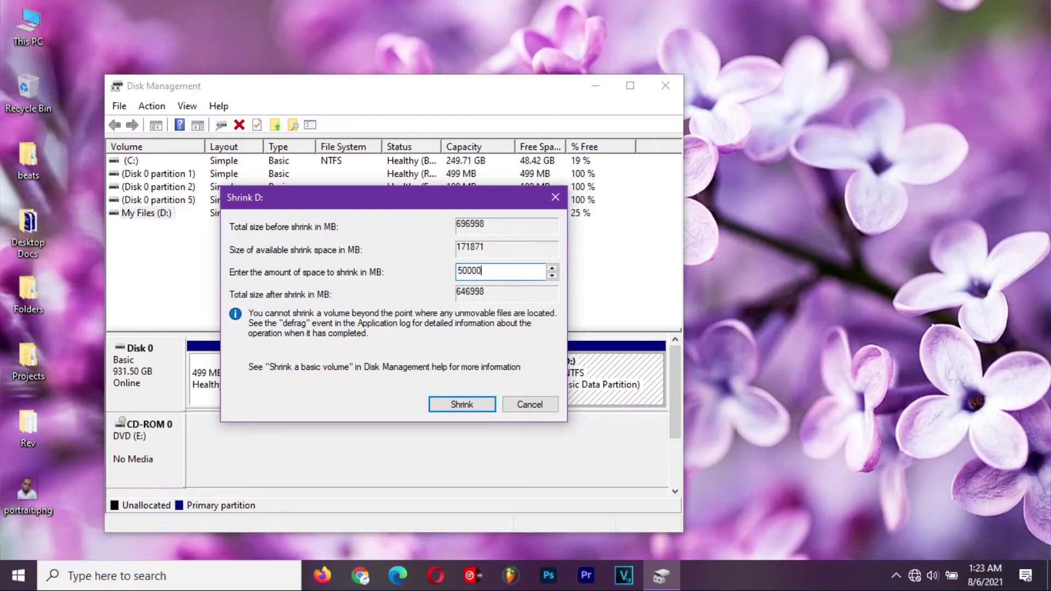
pyautogui.click(466, 405)
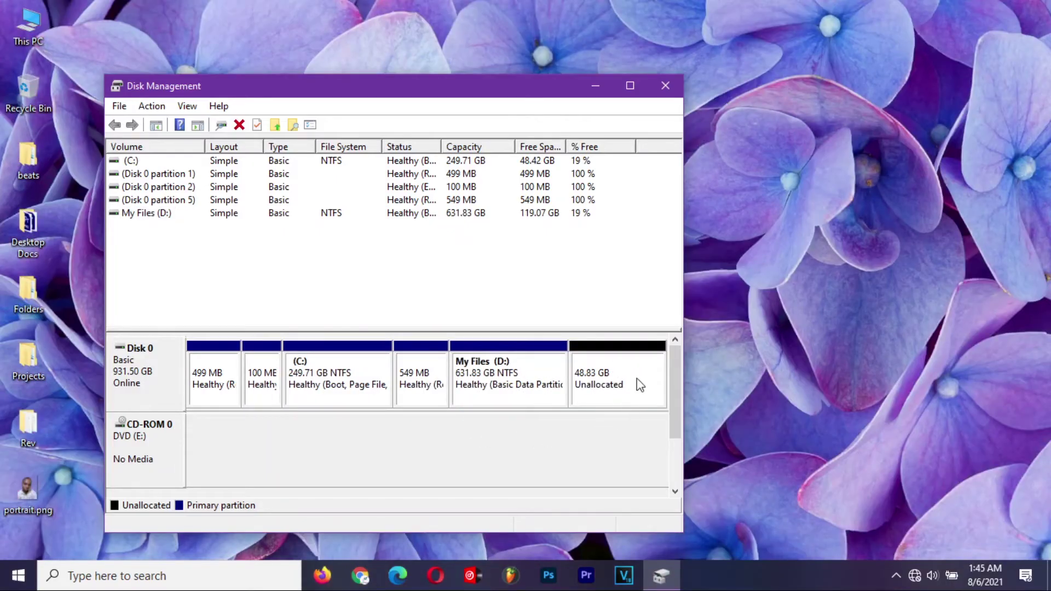
# - Start a New Simple Volume on the unallocated space, keeping 50000 MB and drive letter F
pyautogui.rightClick(601, 391)
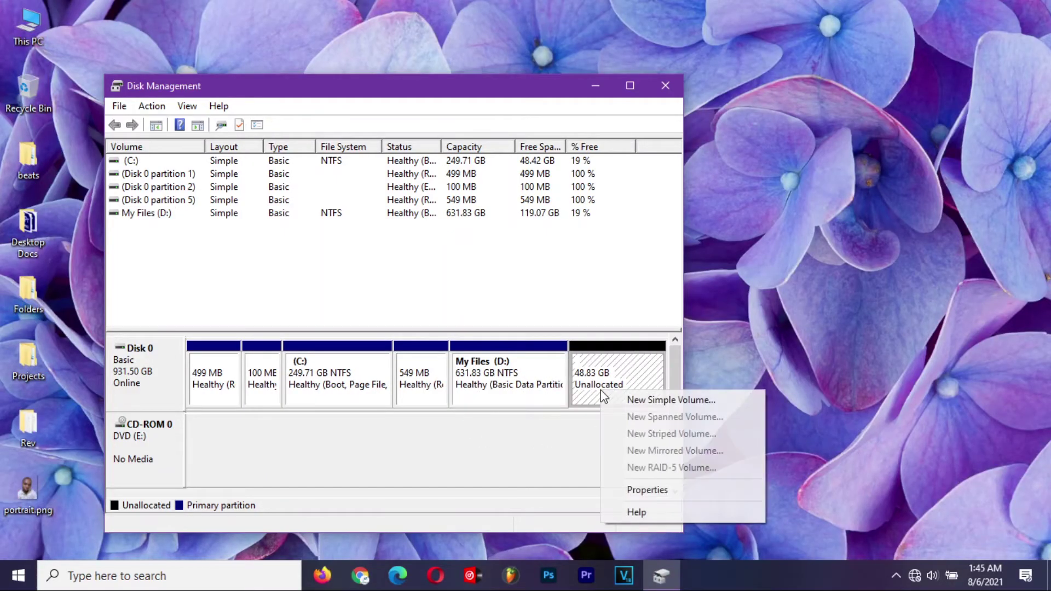
pyautogui.click(632, 399)
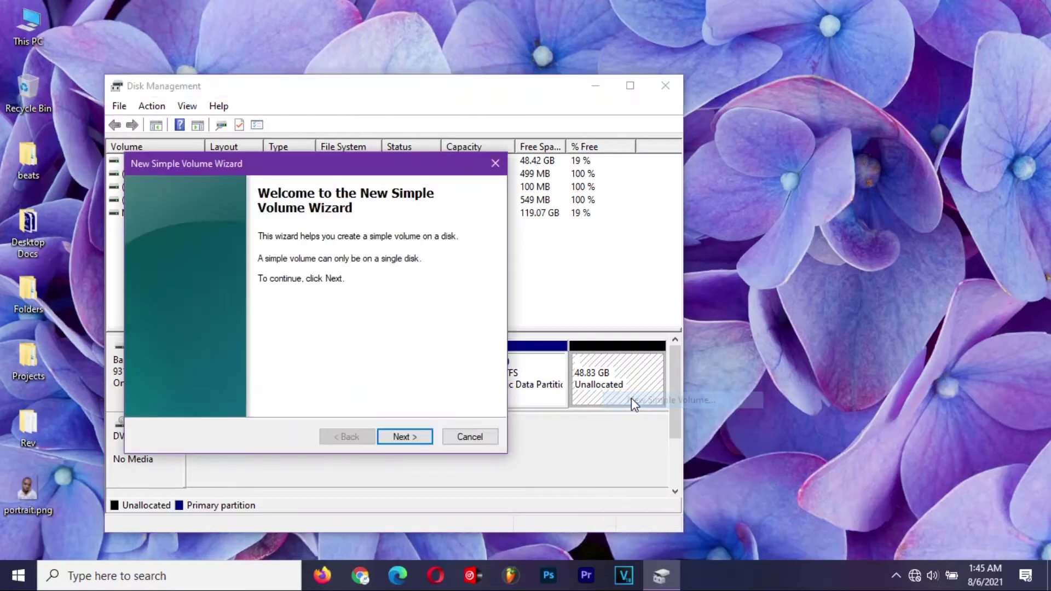
pyautogui.click(411, 439)
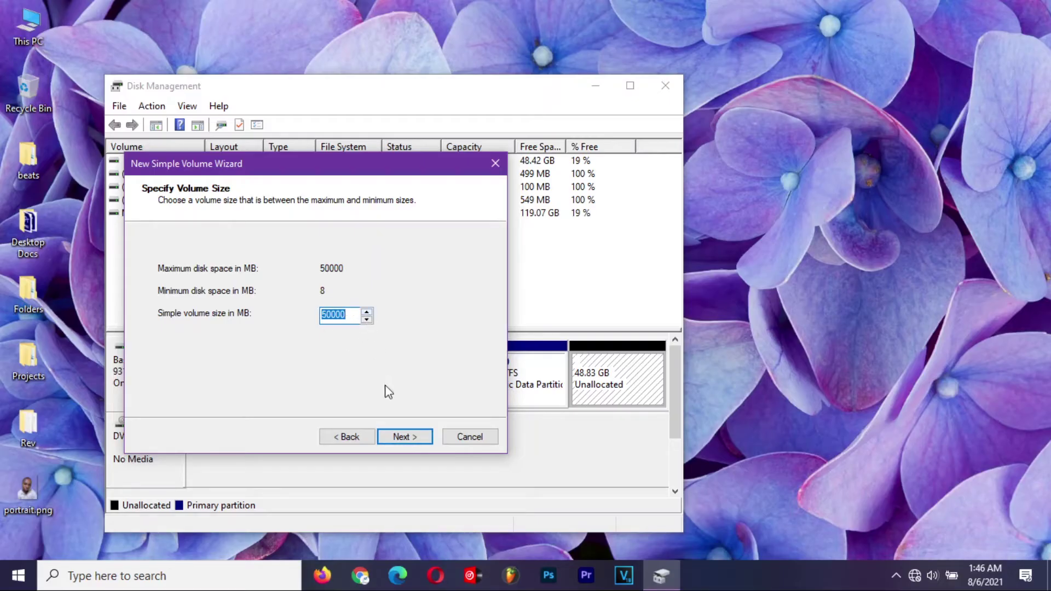
pyautogui.click(405, 443)
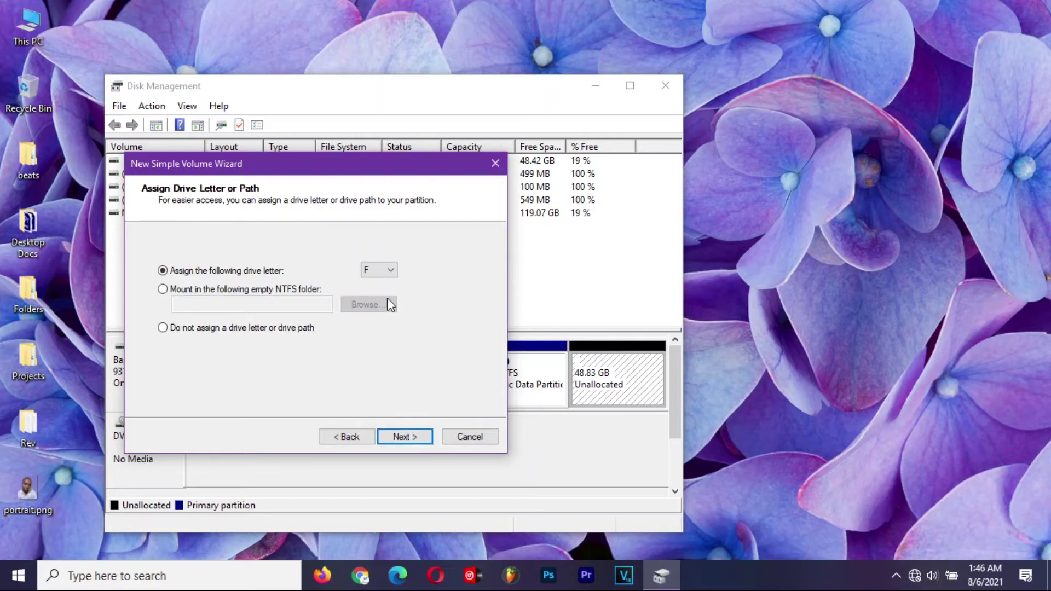
pyautogui.click(390, 271)
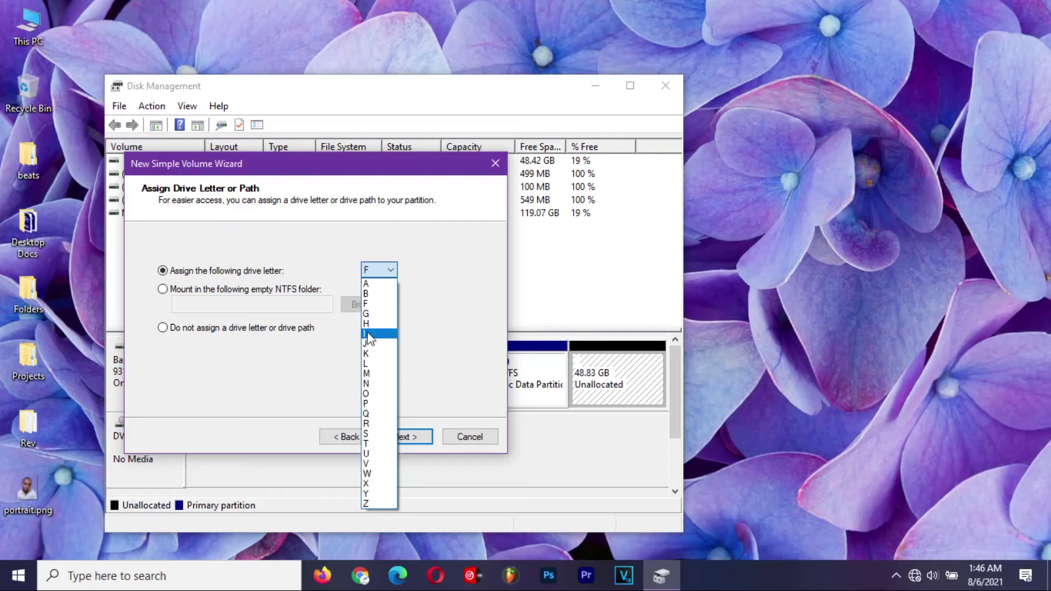
pyautogui.click(365, 305)
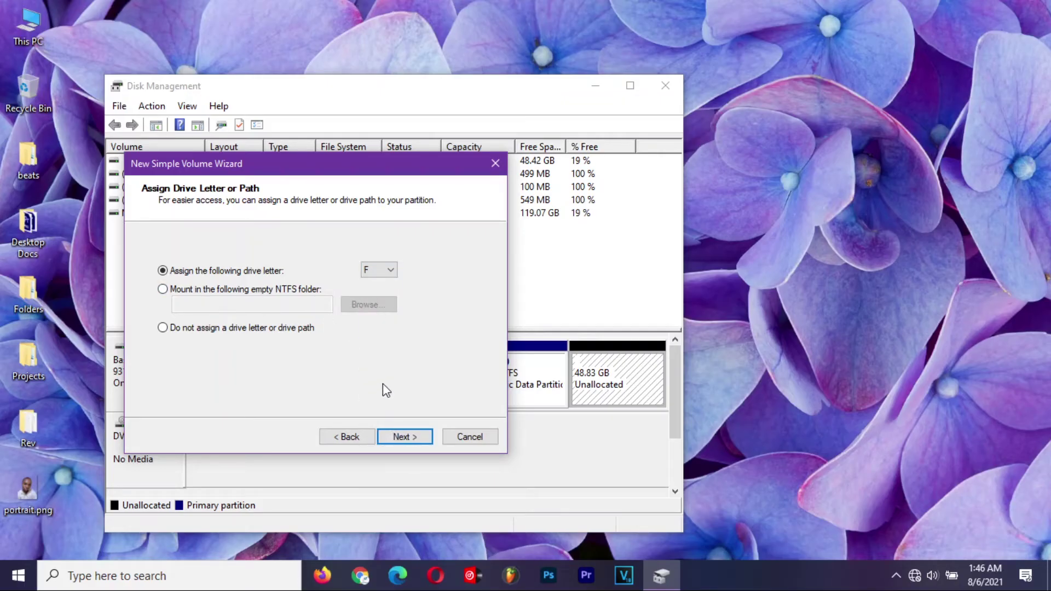
# - Format the new F: volume as quick-format NTFS with the label 'Our New Partition'
pyautogui.click(394, 436)
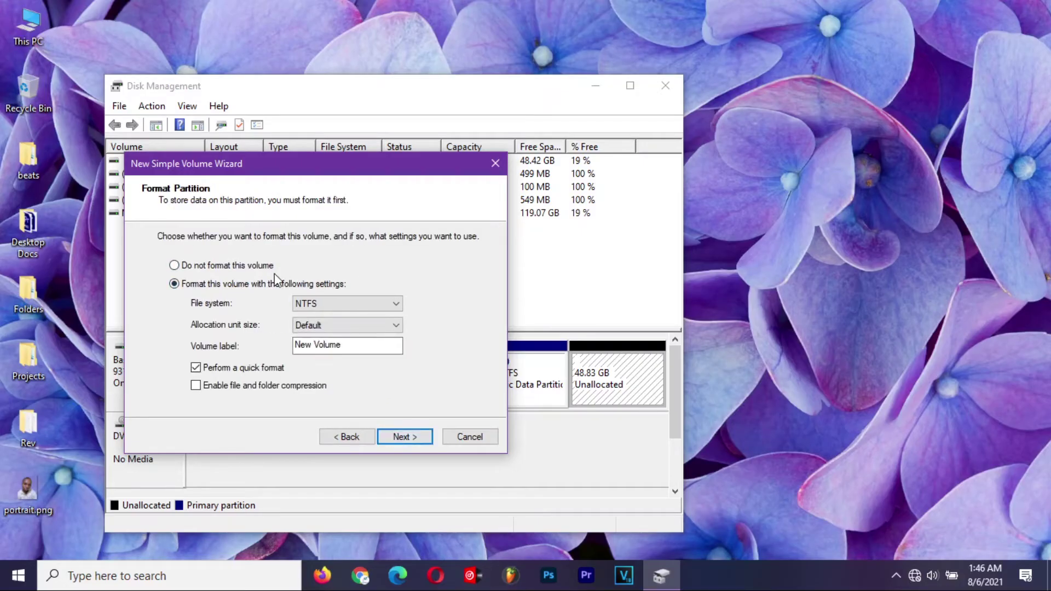
pyautogui.click(335, 308)
pyautogui.click(331, 330)
pyautogui.moveTo(352, 344); pyautogui.dragTo(296, 345)
pyautogui.write('Our n')
pyautogui.press('BackSpace')
pyautogui.write('New Partition')
pyautogui.click(405, 437)
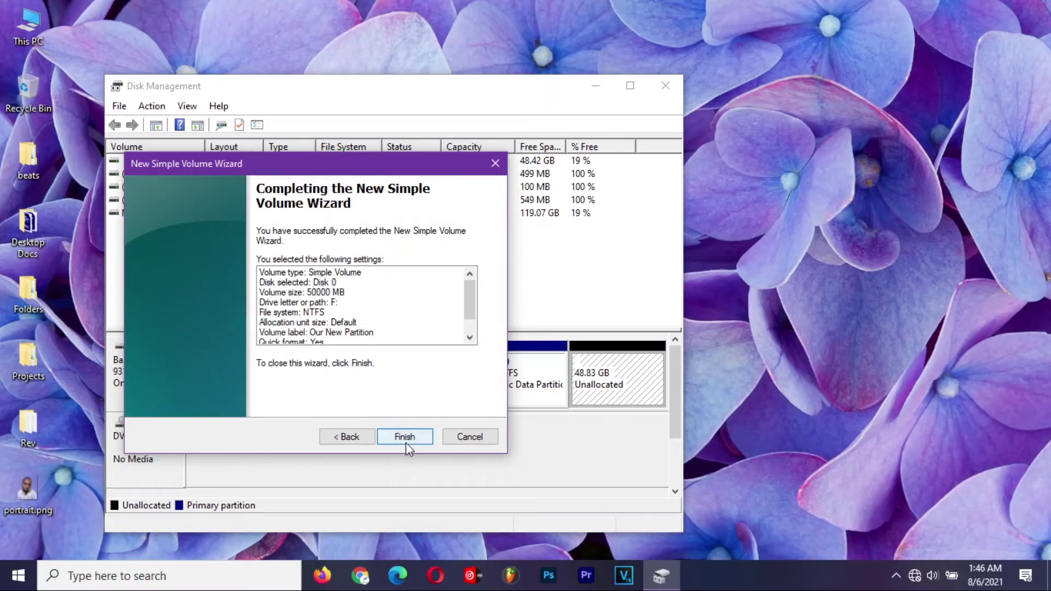
# - Finish the wizard, answer the AutoPlay prompt with Take no action, and close Disk Management
pyautogui.click(406, 438)
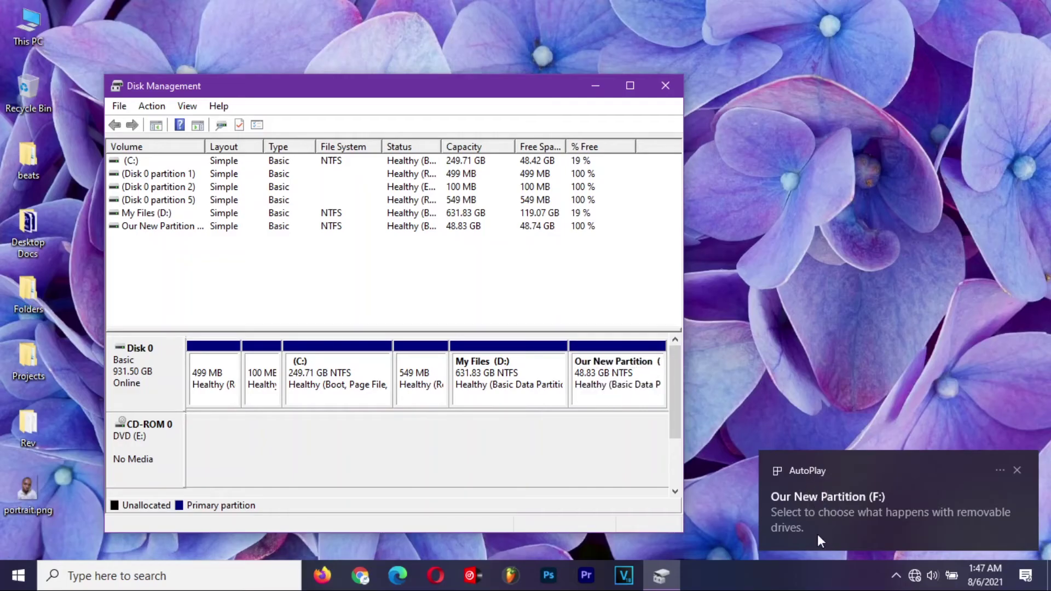
pyautogui.click(830, 513)
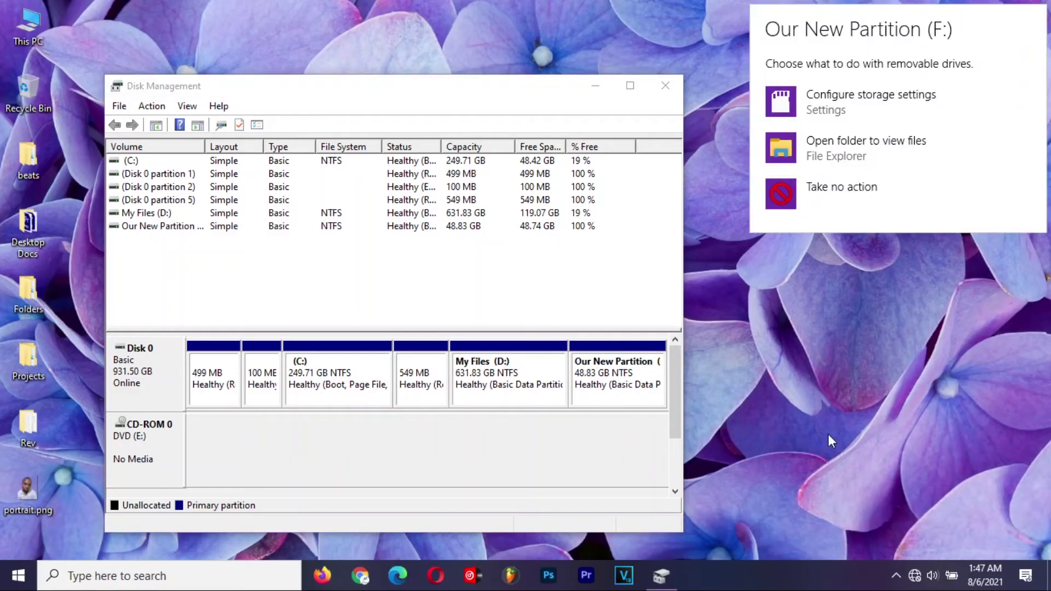
pyautogui.click(838, 200)
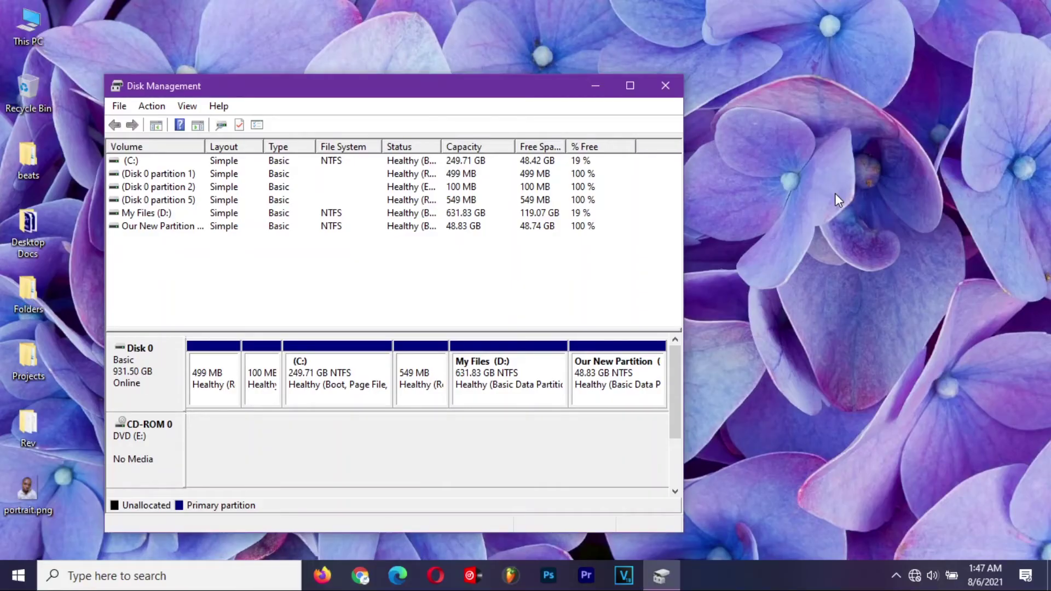
pyautogui.click(673, 86)
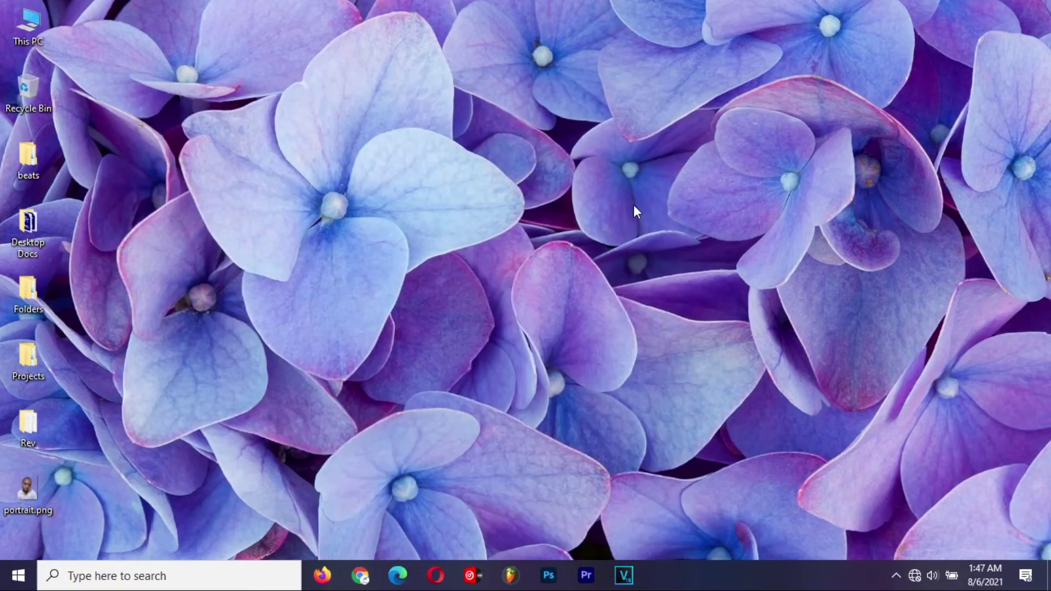
pyautogui.doubleClick(21, 23)
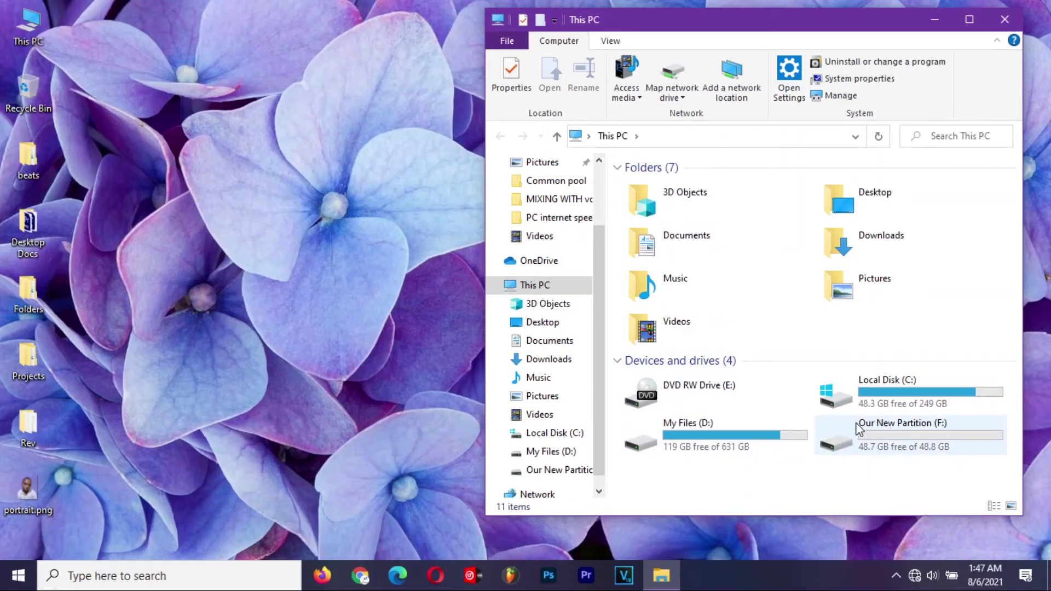
pyautogui.moveTo(876, 428)
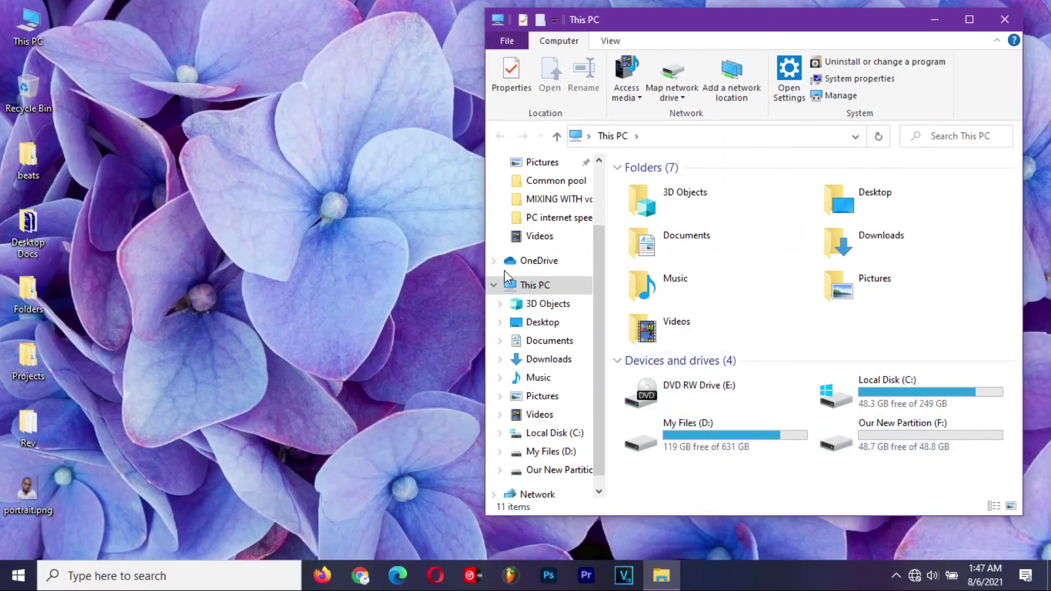
pyautogui.click(493, 285)
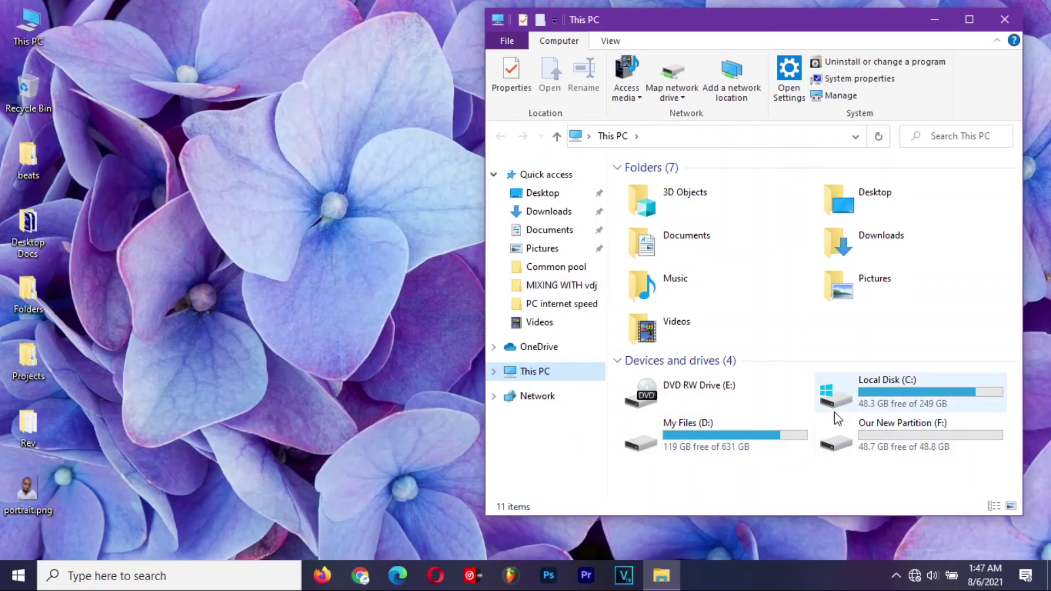
pyautogui.doubleClick(887, 449)
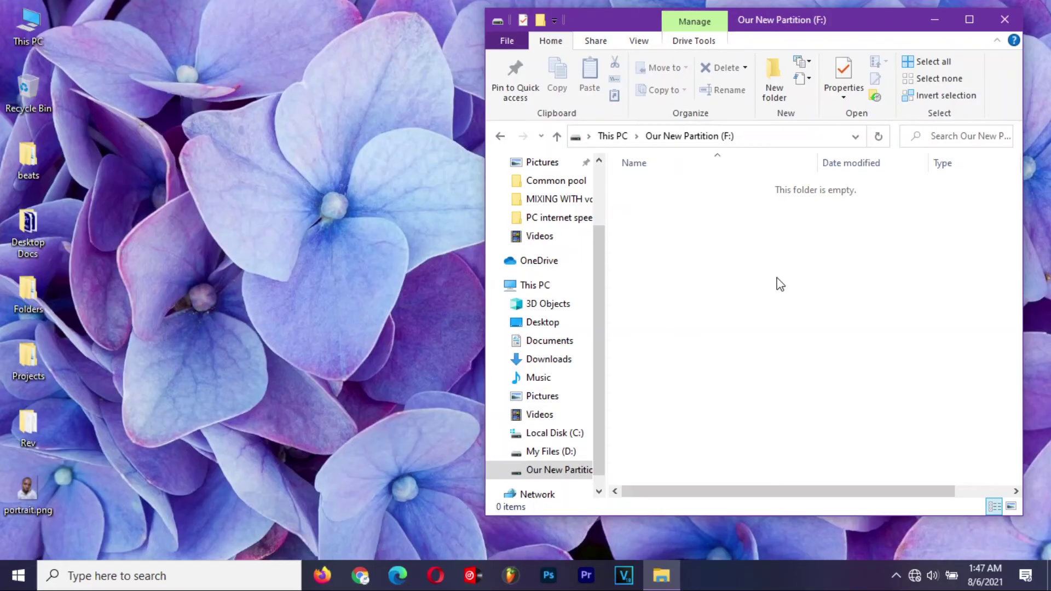
pyautogui.click(623, 141)
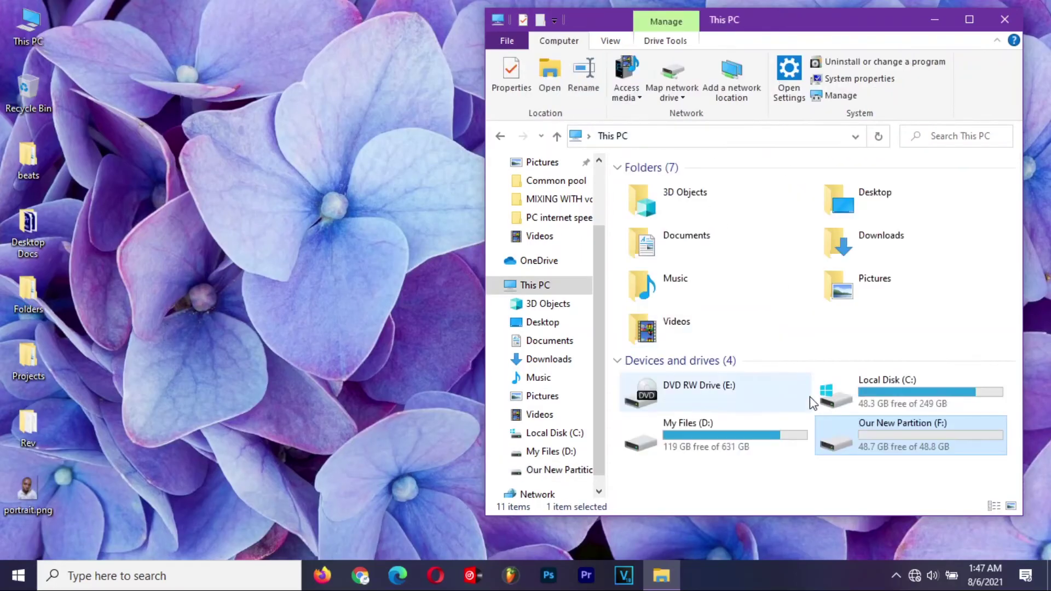
pyautogui.rightClick(879, 445)
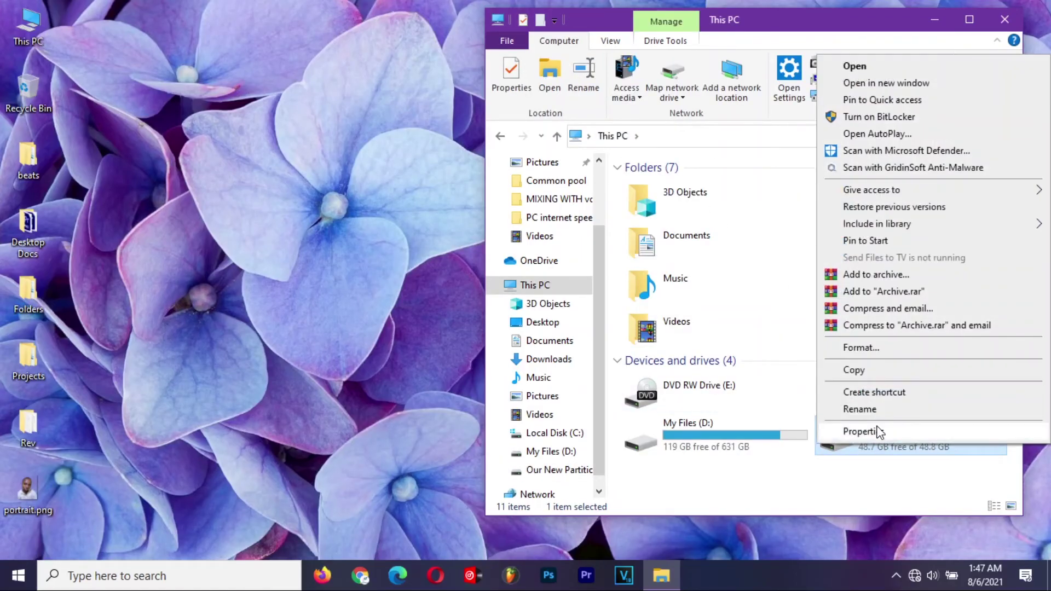
pyautogui.click(870, 431)
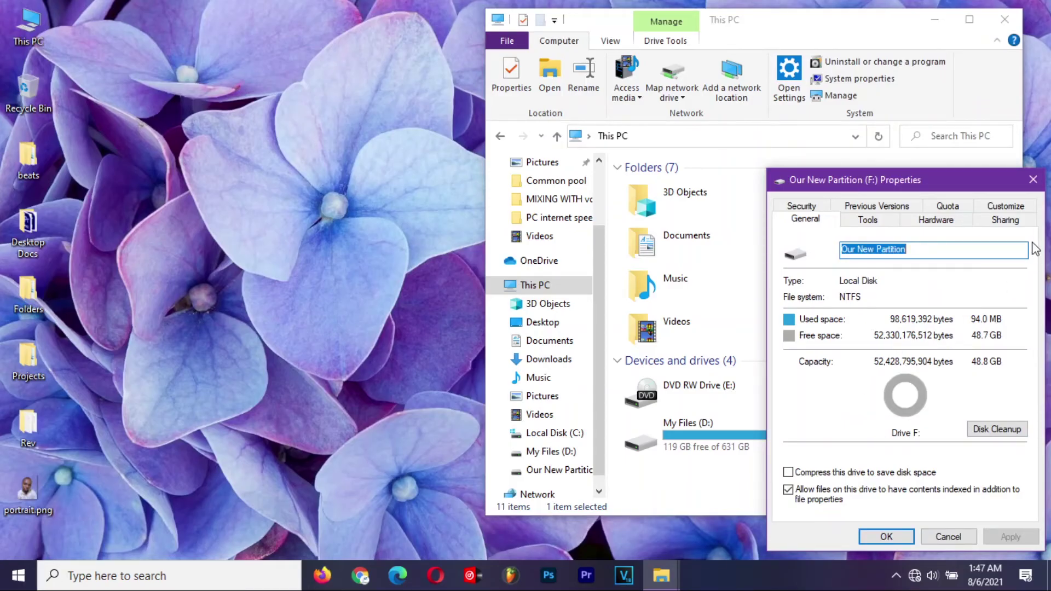
pyautogui.click(1033, 179)
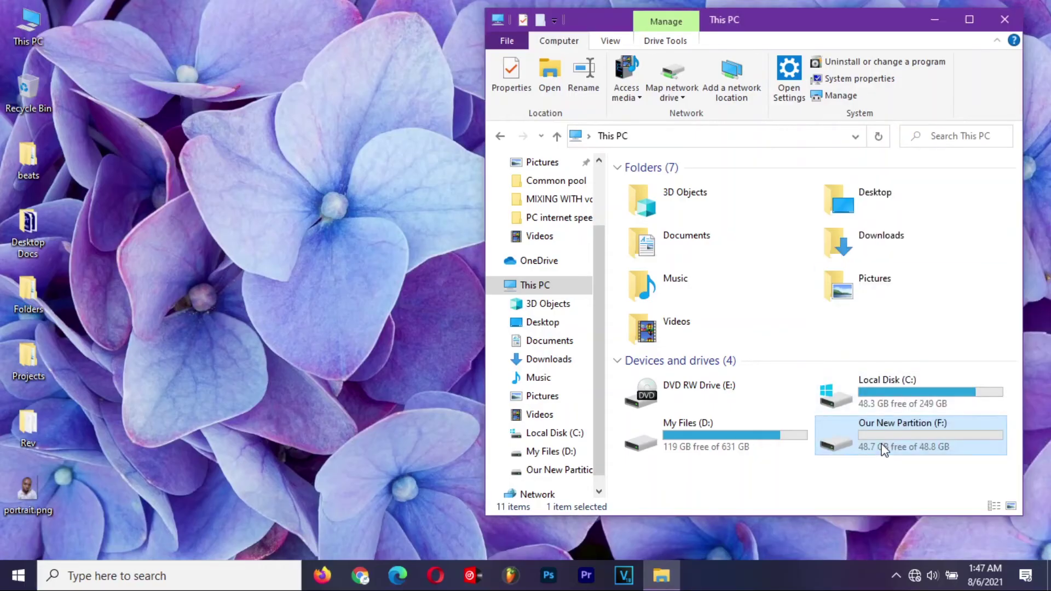
pyautogui.moveTo(873, 448)
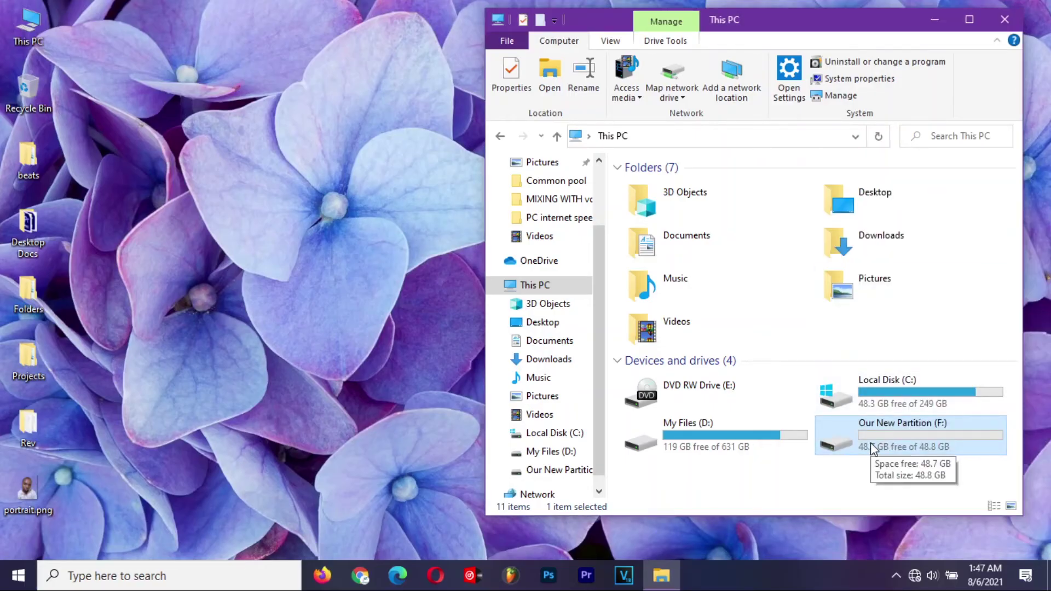
# - Close the This PC window and reopen Disk Management from the Start button's right-click menu
pyautogui.click(814, 472)
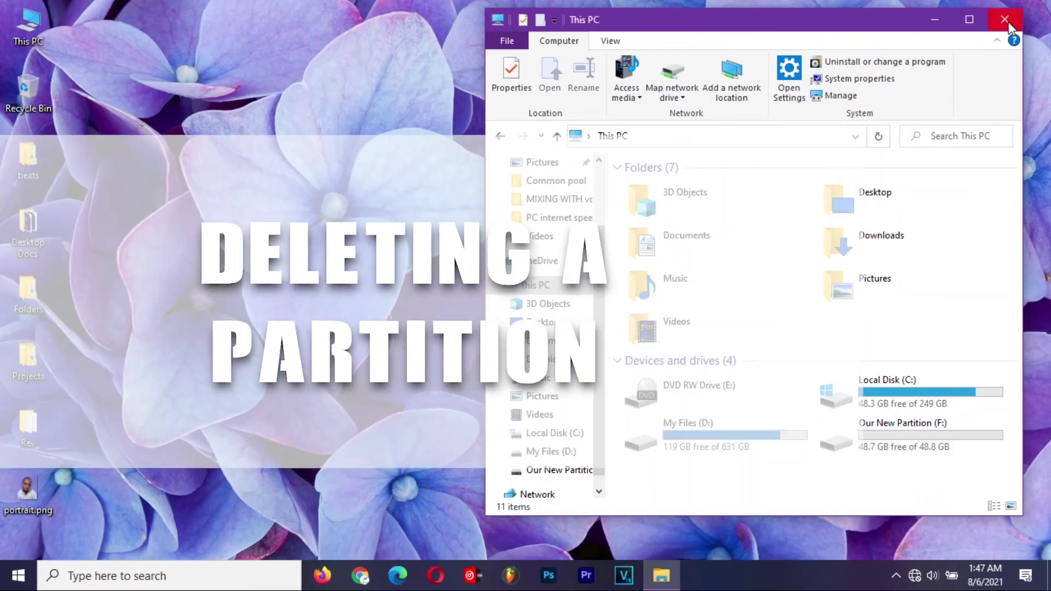
pyautogui.click(1005, 20)
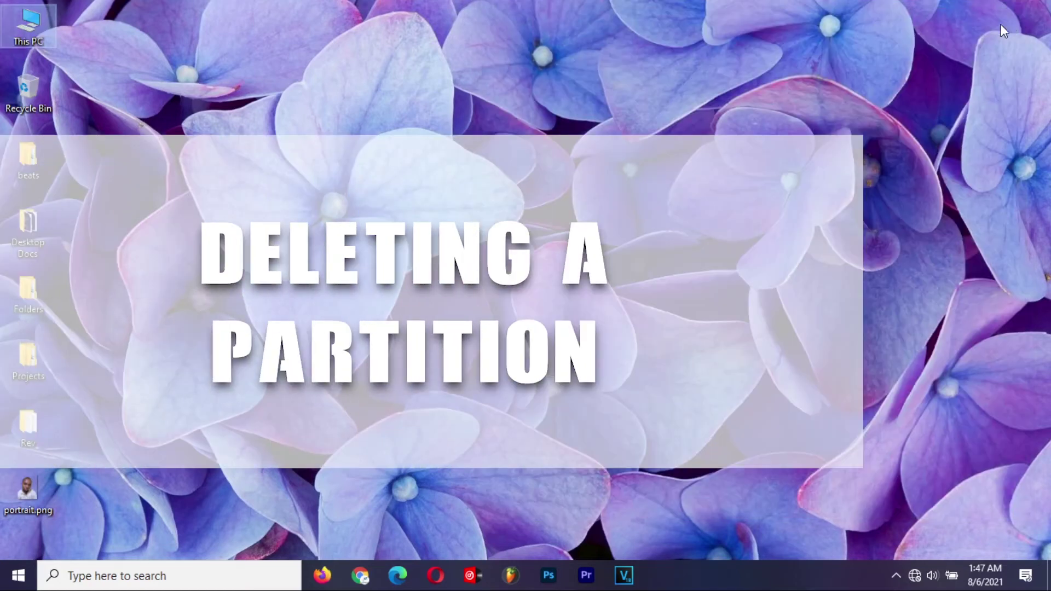
pyautogui.rightClick(22, 576)
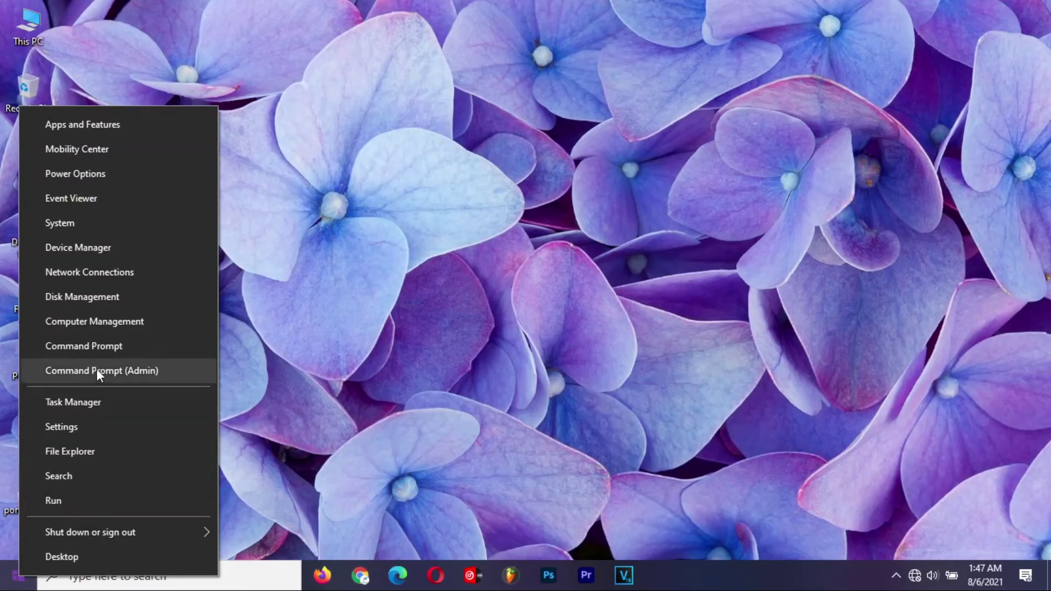
pyautogui.click(101, 300)
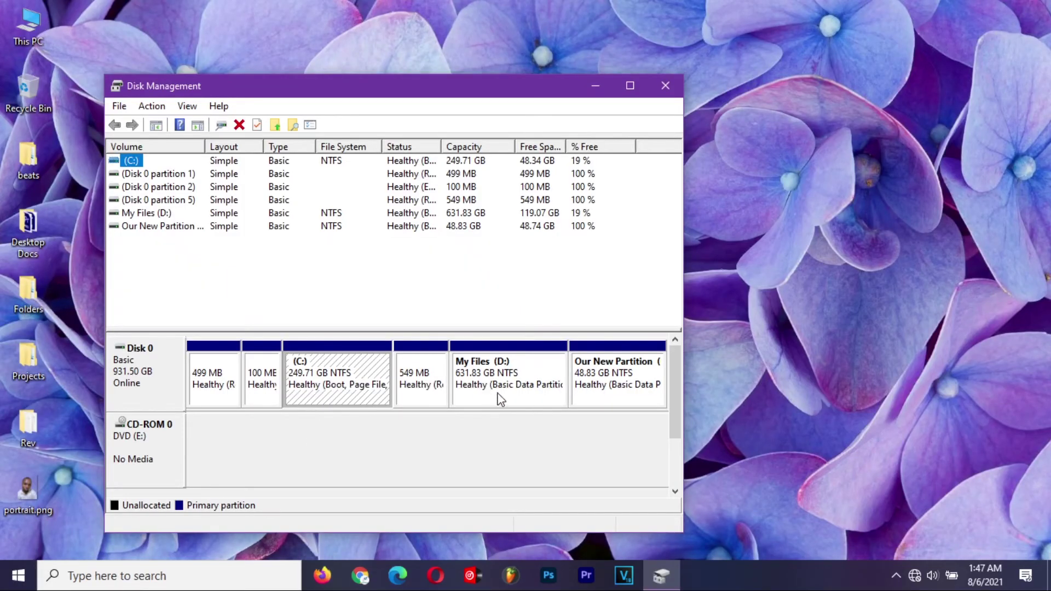
# - Delete the Our New Partition volume and confirm erasing its data
pyautogui.rightClick(634, 384)
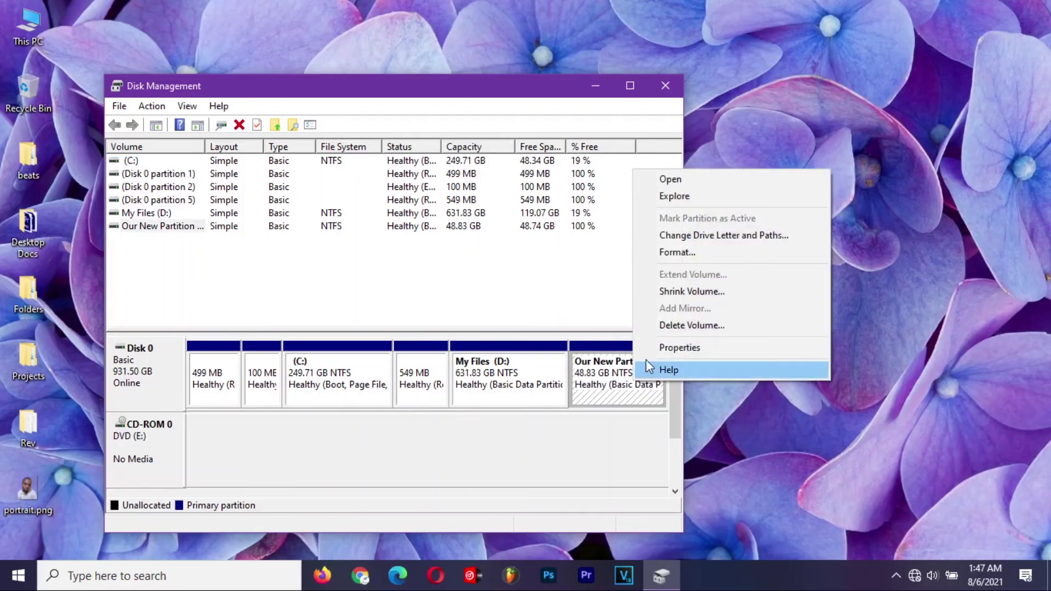
pyautogui.click(682, 326)
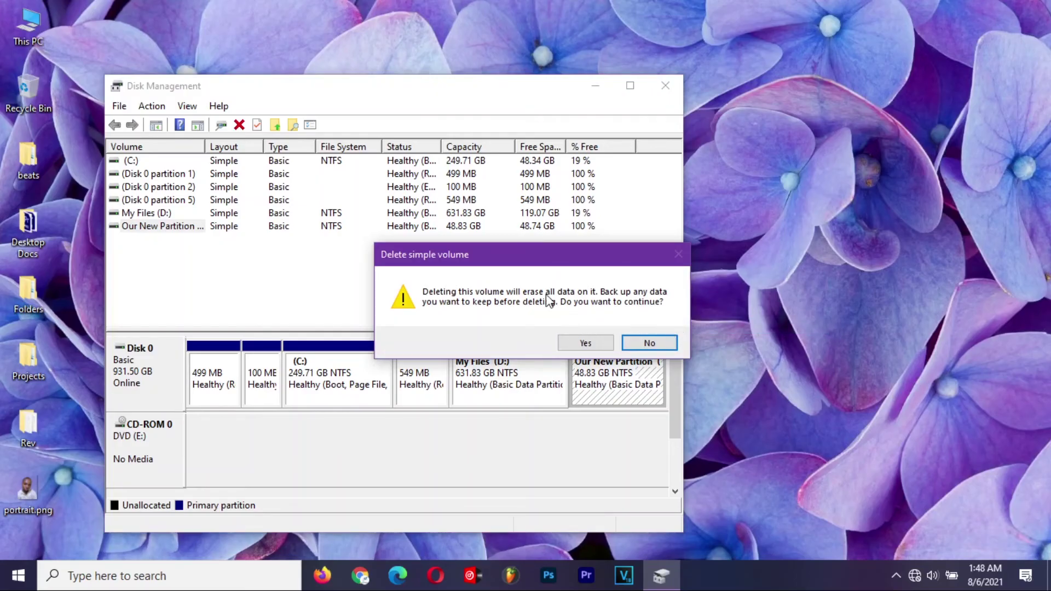
pyautogui.click(590, 346)
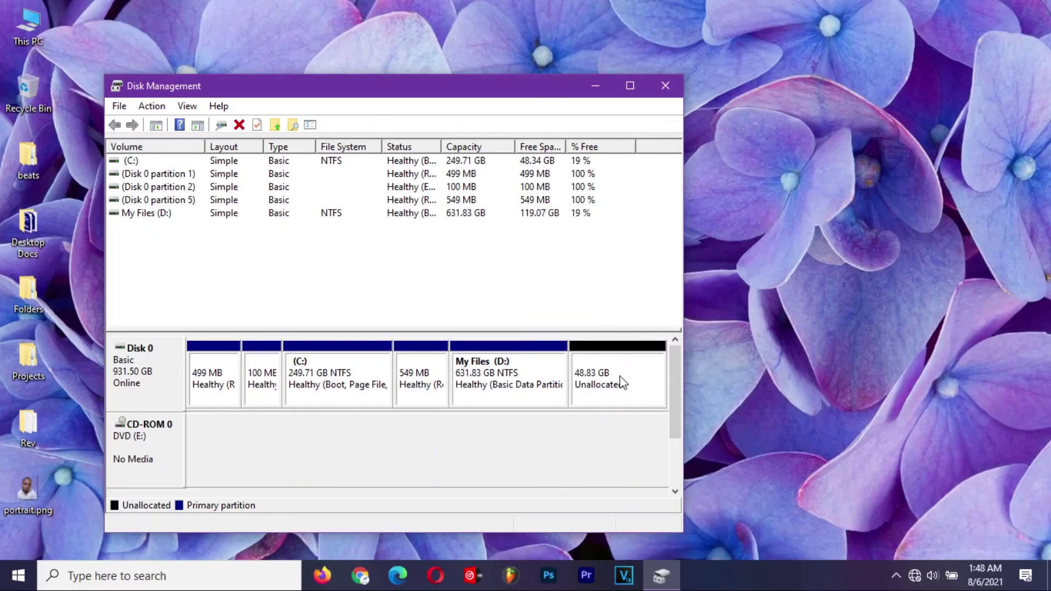
# - Extend My Files (D:) by all 50000 MB of unallocated space to reach 680.66 GB
pyautogui.click(520, 376)
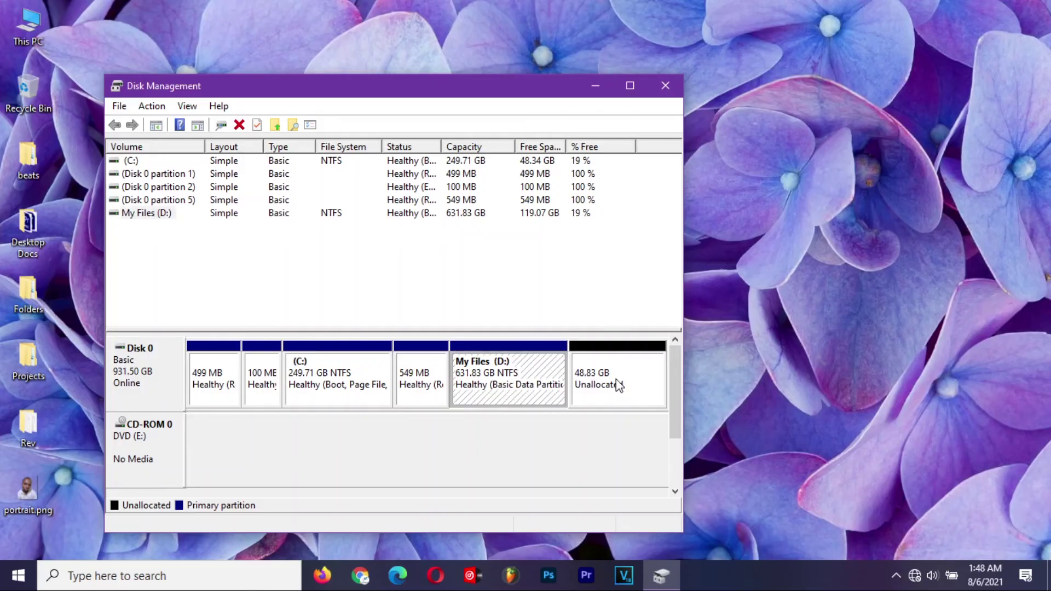
pyautogui.rightClick(523, 389)
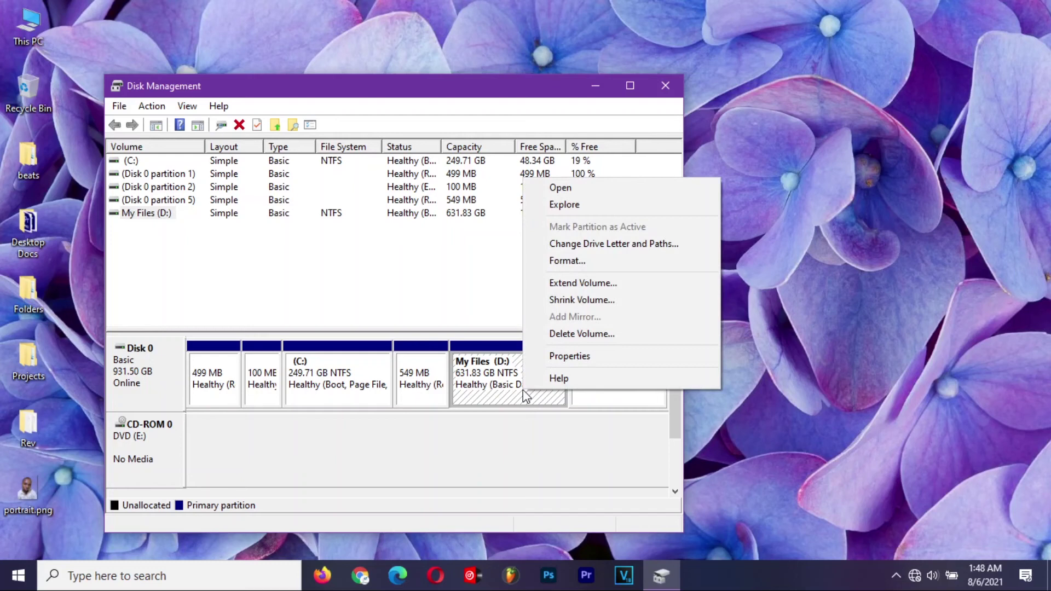
pyautogui.click(590, 284)
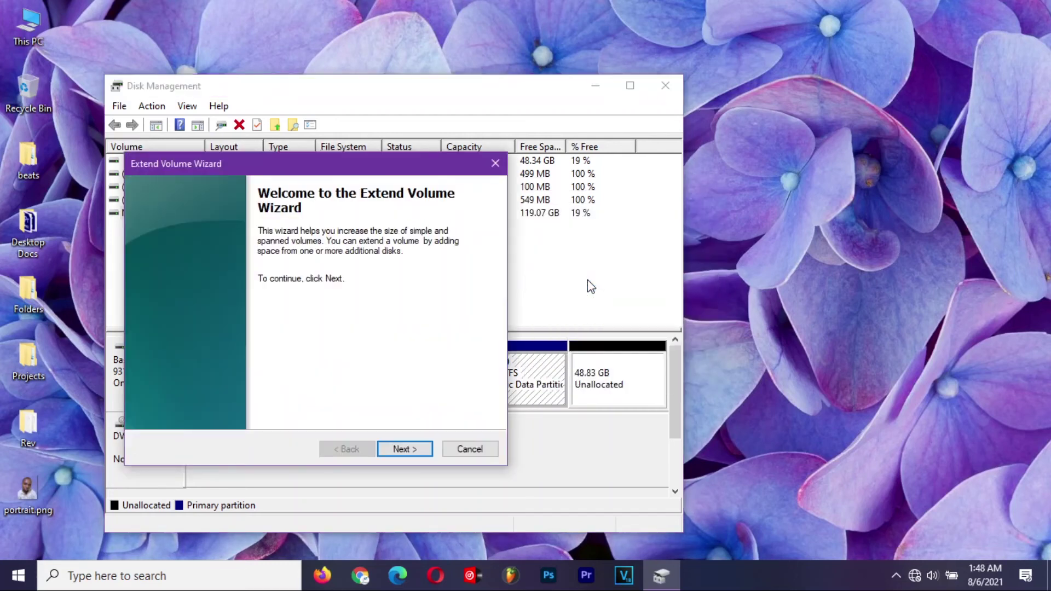
pyautogui.click(399, 450)
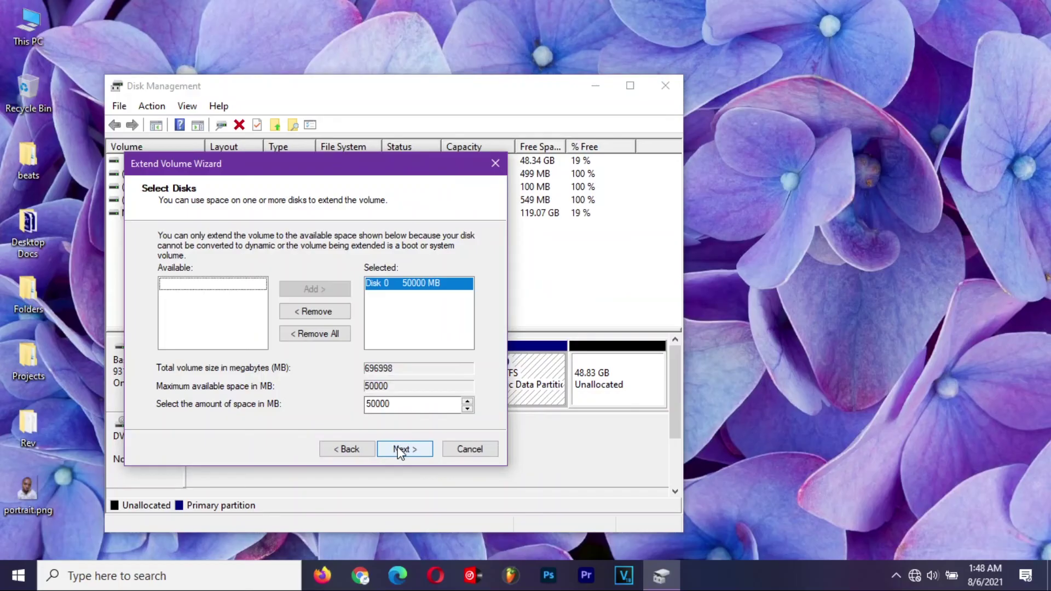
pyautogui.click(467, 403)
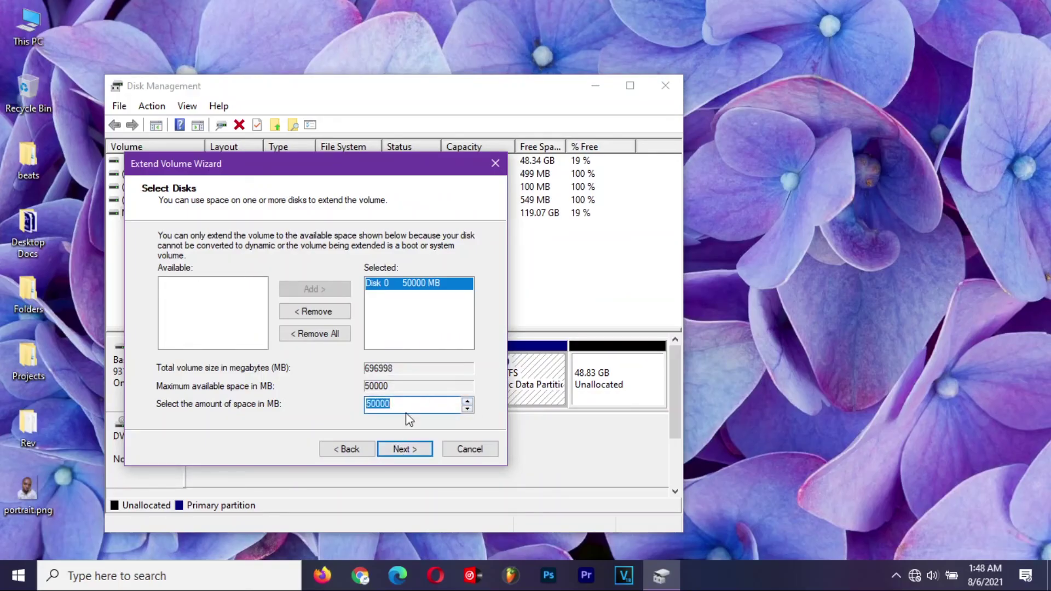
pyautogui.click(411, 455)
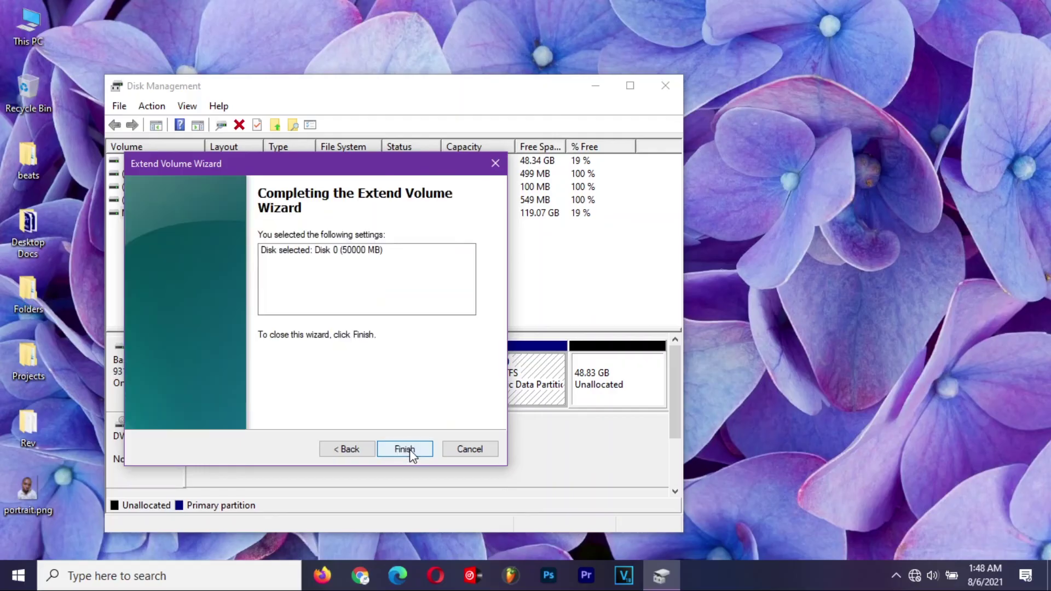
pyautogui.click(410, 449)
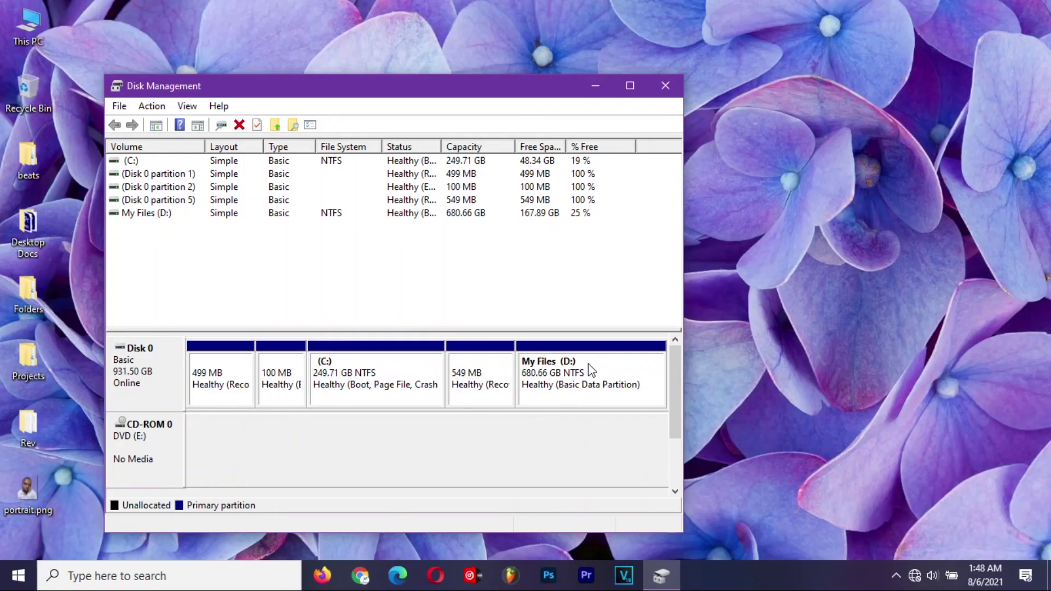
# - Close Disk Management, confirm D: shows 167 GB free of 680 GB in This PC, then close it
pyautogui.click(605, 391)
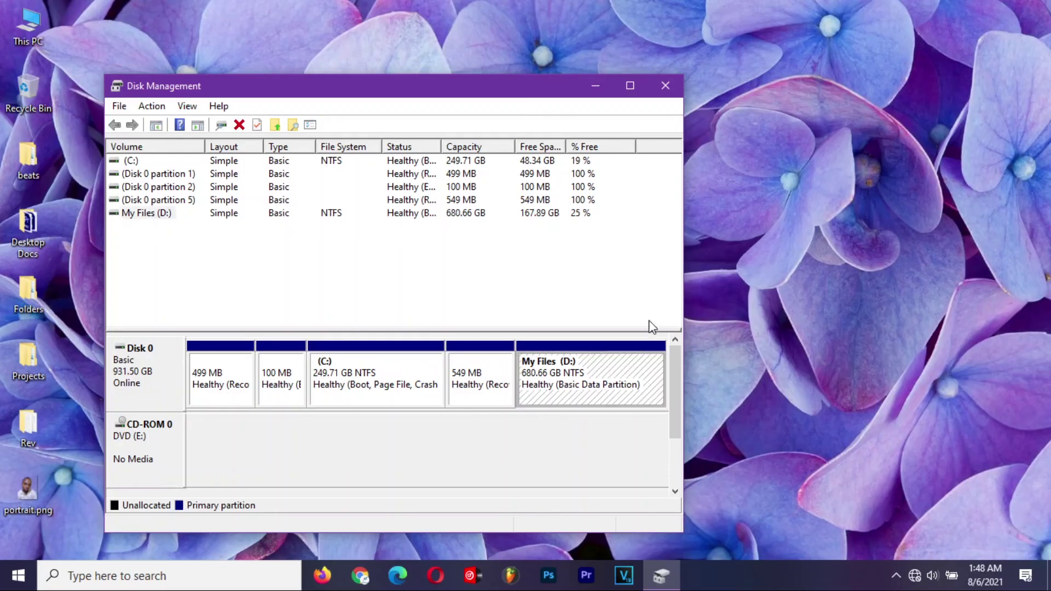
pyautogui.click(665, 86)
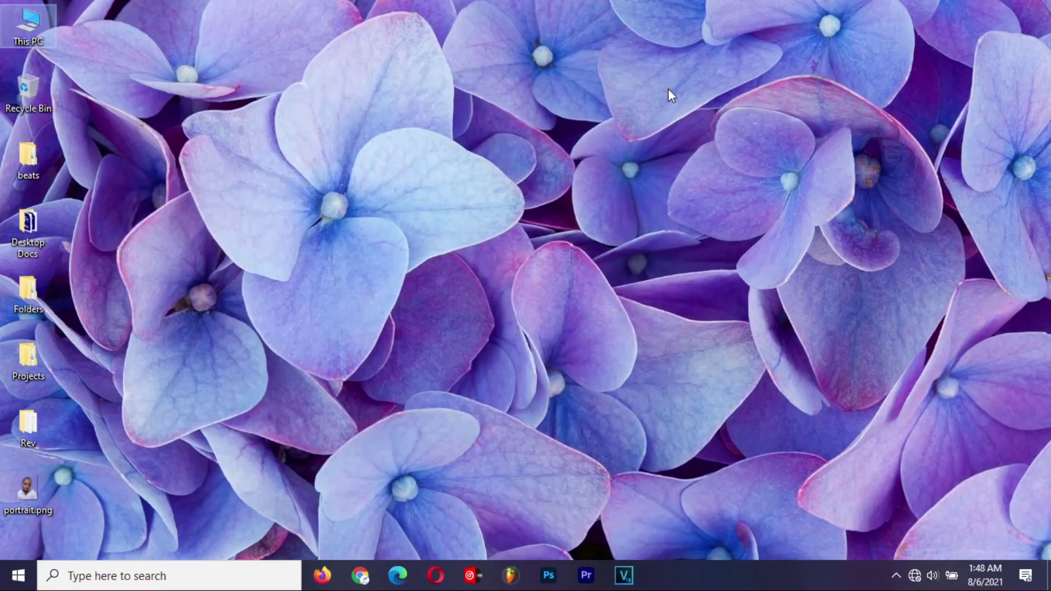
pyautogui.doubleClick(29, 23)
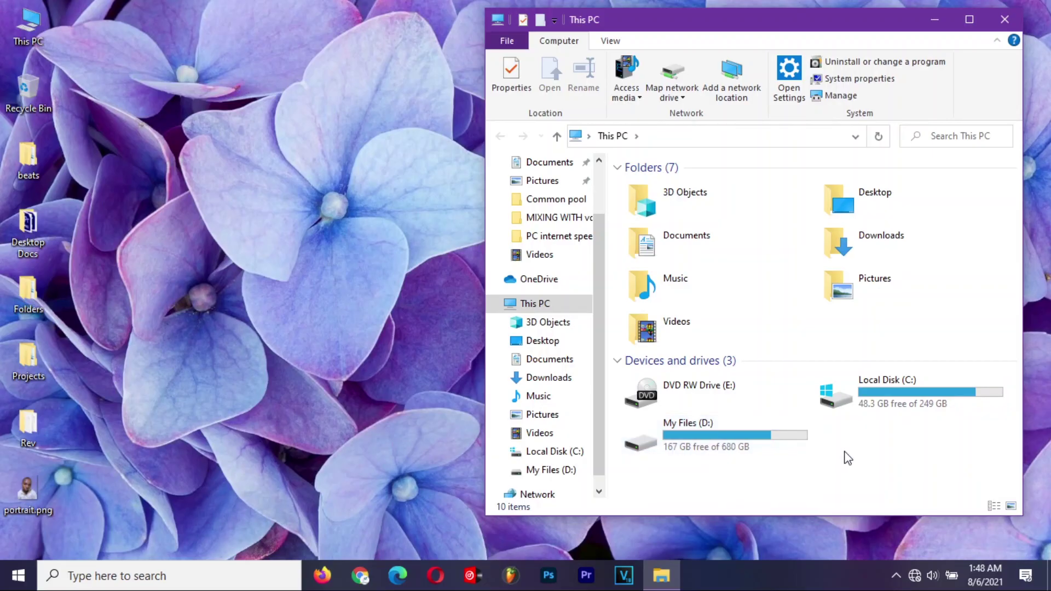
pyautogui.click(1007, 15)
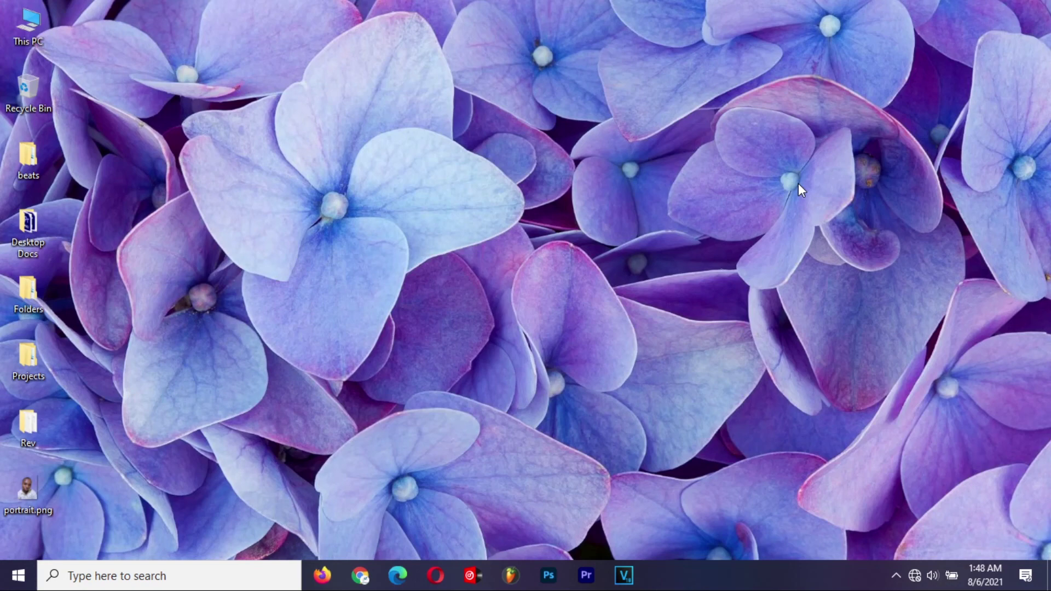